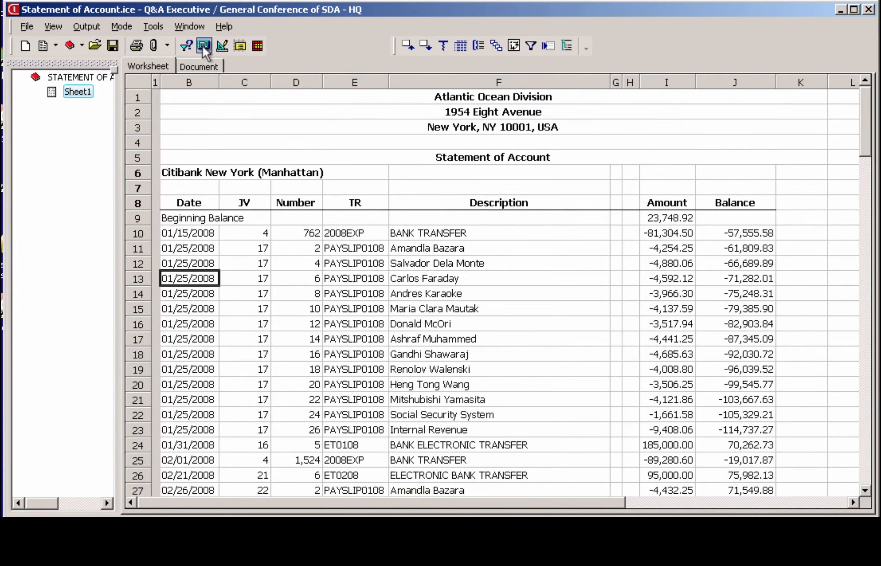
# - Return to the report prompts and set the Accounts range from 811110 to 811110, Salary (Regular), picked from the full account list
pyautogui.click(189, 46)
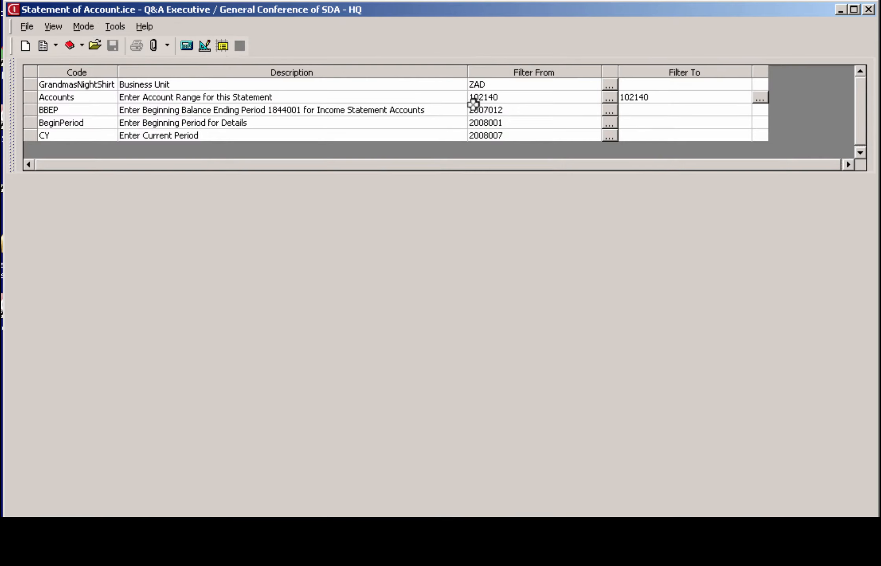
pyautogui.click(490, 112)
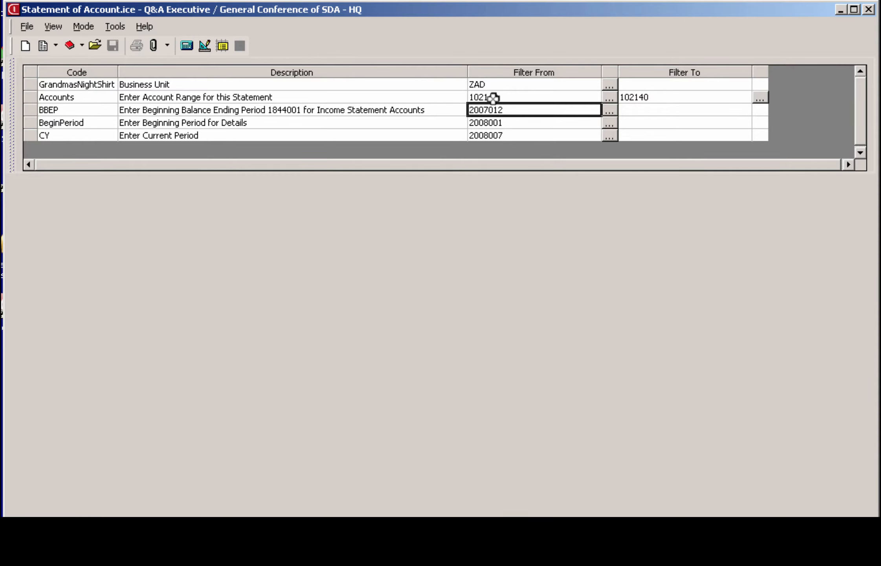
pyautogui.click(493, 96)
pyautogui.click(610, 98)
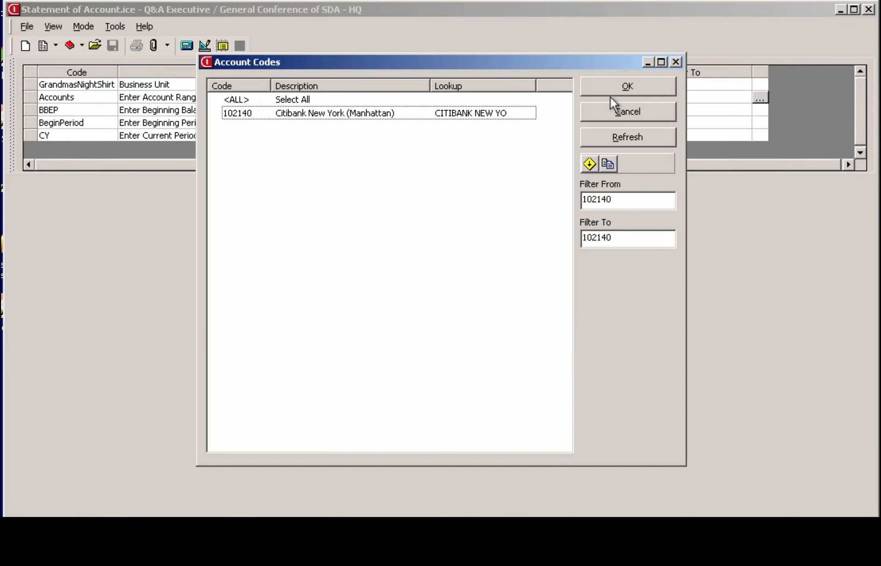
pyautogui.click(590, 164)
pyautogui.click(567, 296)
pyautogui.click(567, 295)
pyautogui.moveTo(567, 295); pyautogui.dragTo(567, 331)
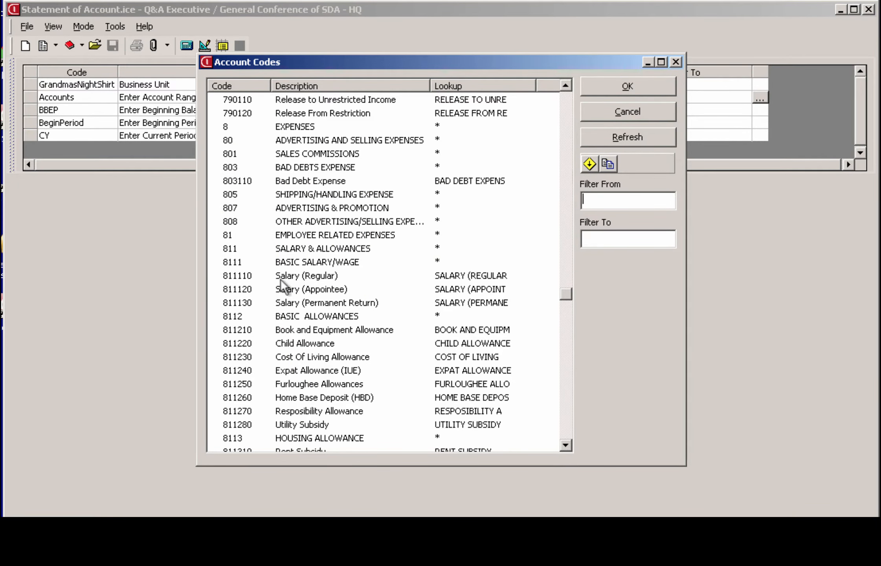
pyautogui.doubleClick(293, 276)
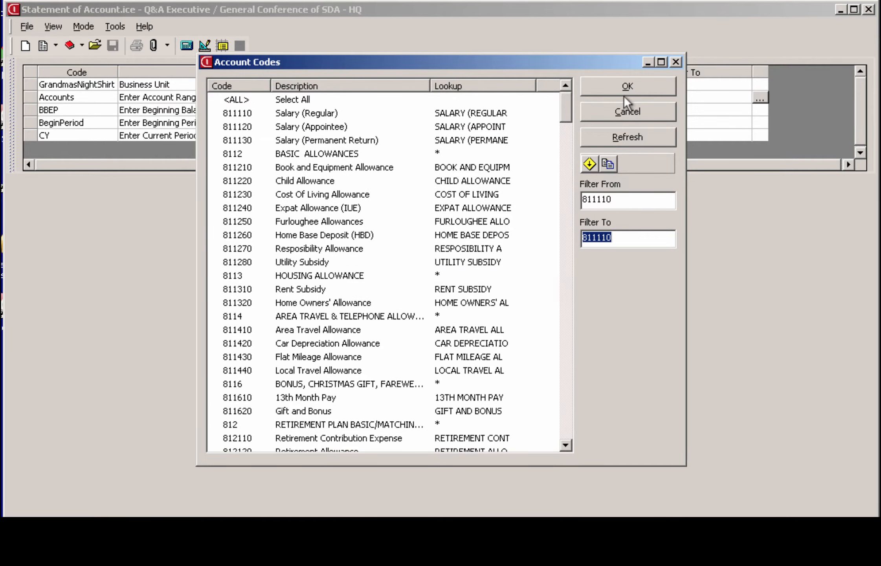
pyautogui.click(633, 87)
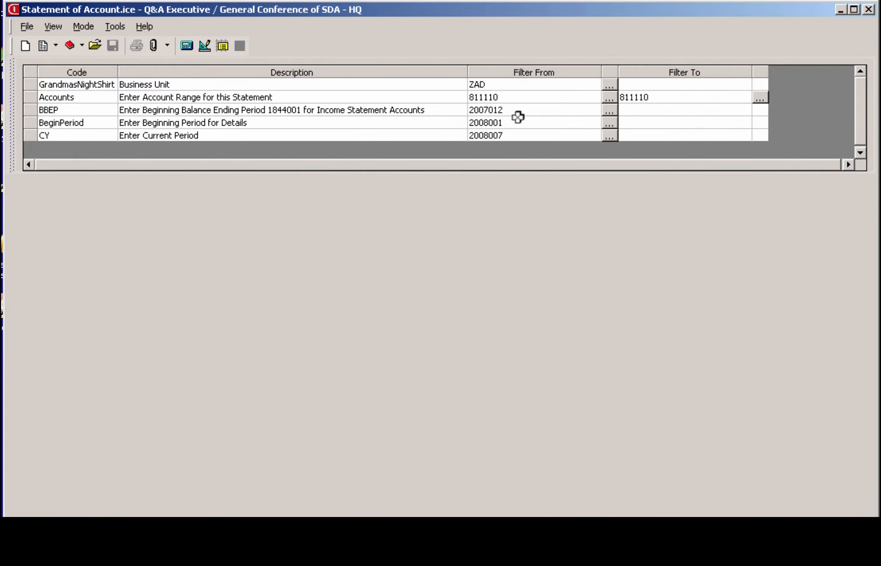
# - Set the beginning balance ending period (BBEP) to 1844001 and run the Statement of Account
pyautogui.click(518, 113)
pyautogui.doubleClick(518, 113)
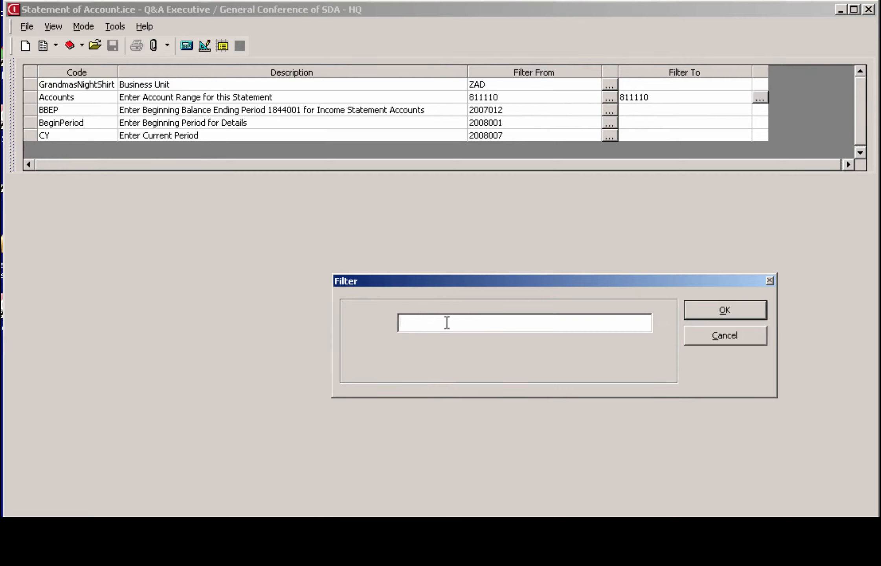
pyautogui.click(722, 308)
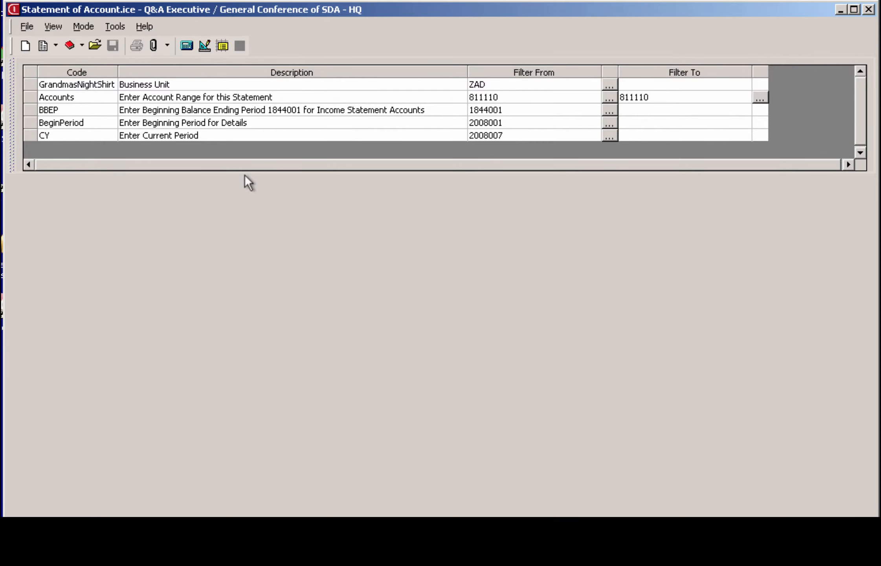
pyautogui.click(188, 44)
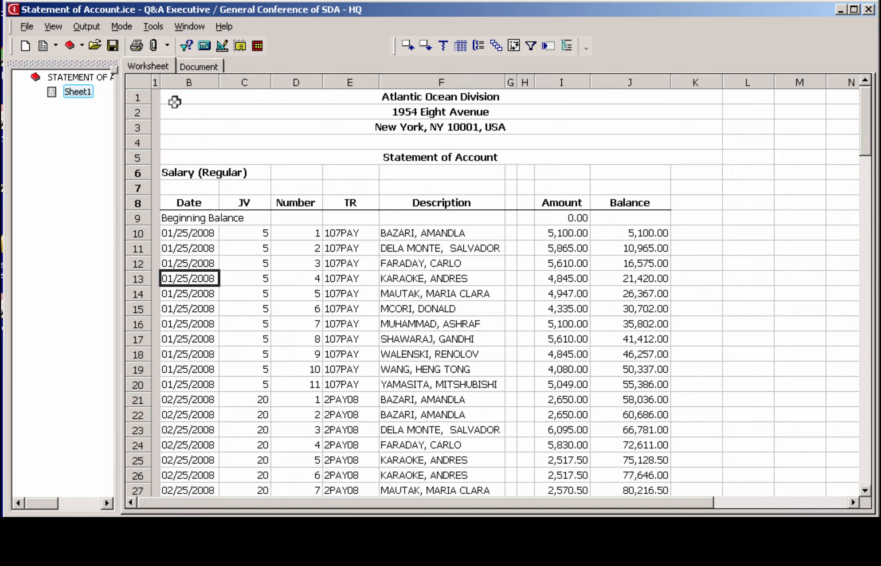
# - Switch the report to design mode and inspect the Accounts prompt's definition and the Business Unit prompt's filter
pyautogui.click(221, 46)
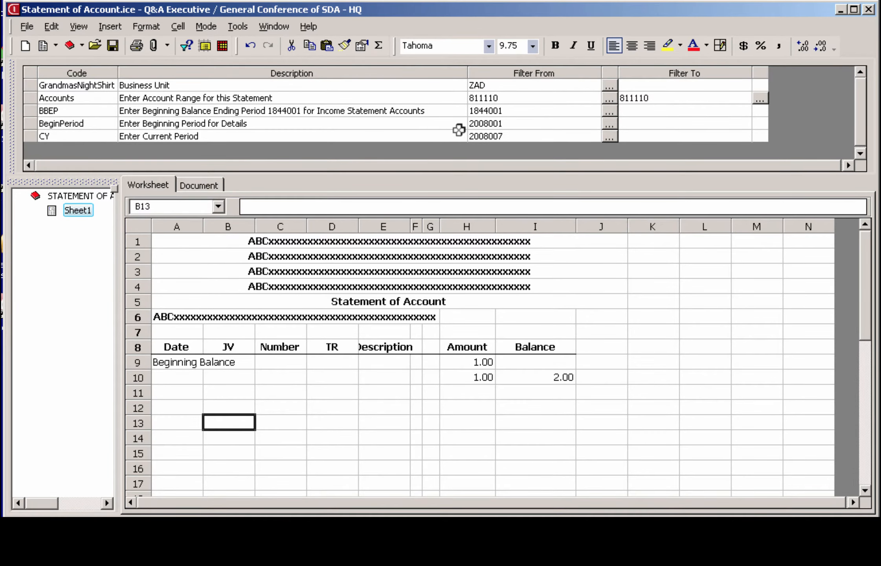
pyautogui.doubleClick(510, 99)
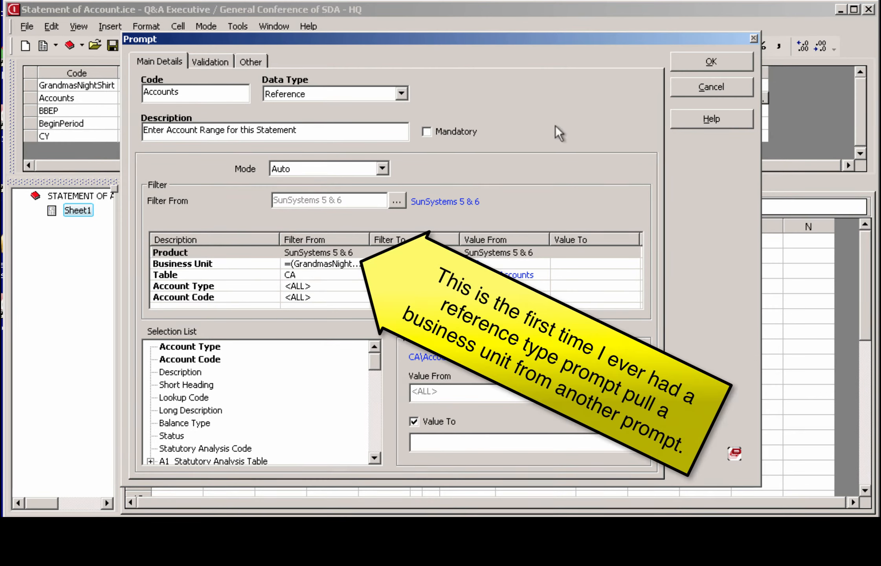
pyautogui.click(708, 87)
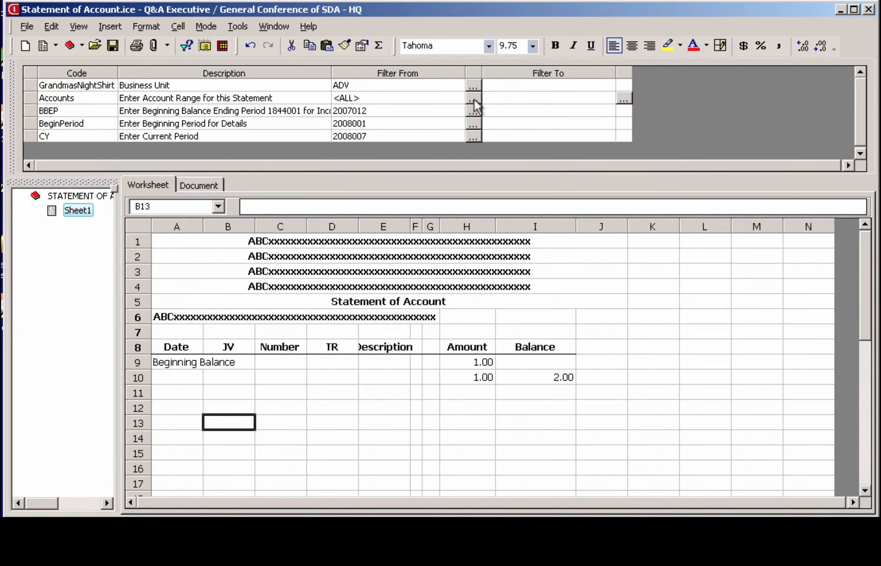
pyautogui.click(472, 84)
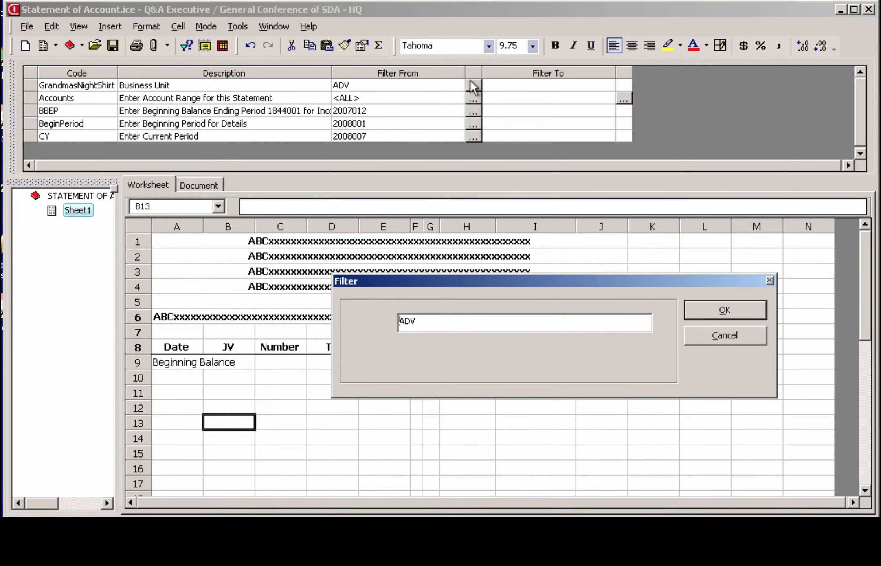
pyautogui.click(731, 336)
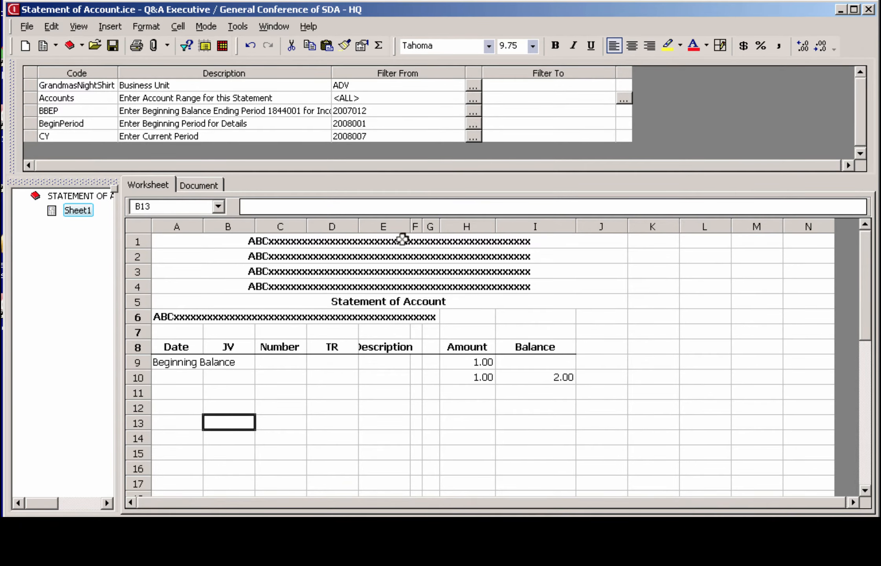
# - Examine the reference link definitions behind the header cells A1 and A2 and the account name cell A6
pyautogui.click(176, 241)
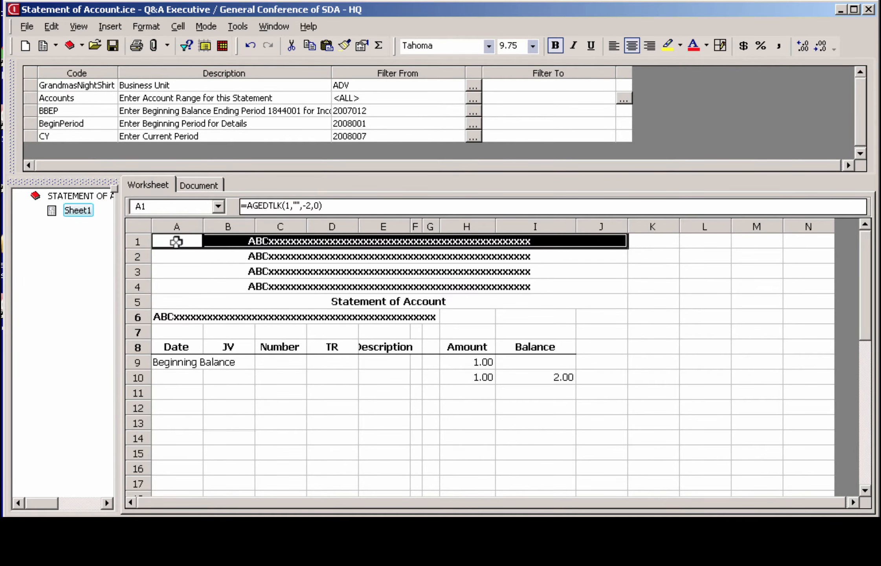
pyautogui.doubleClick(177, 241)
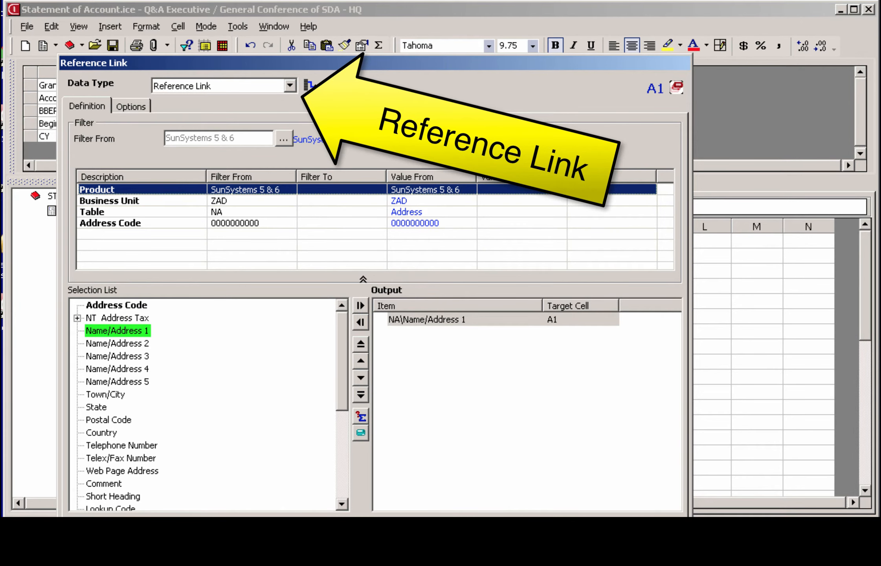
pyautogui.click(523, 528)
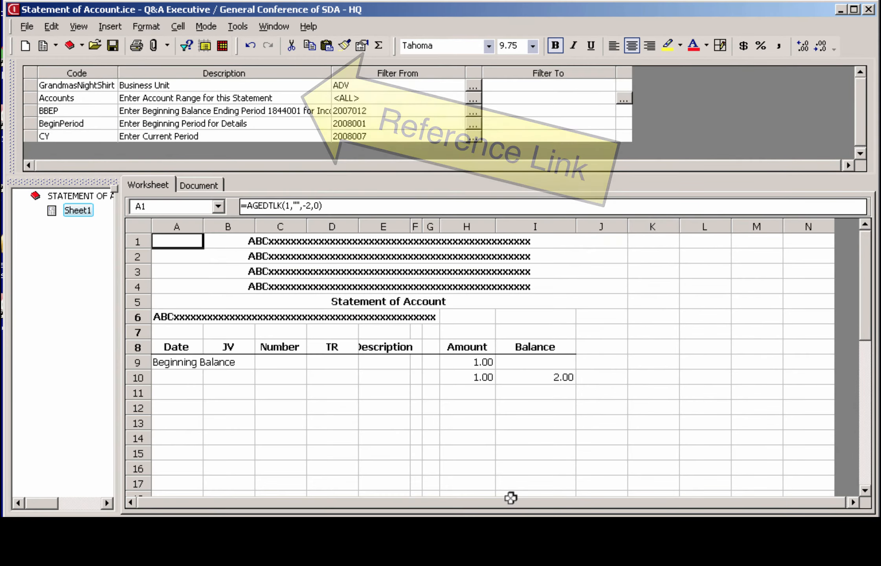
pyautogui.doubleClick(167, 255)
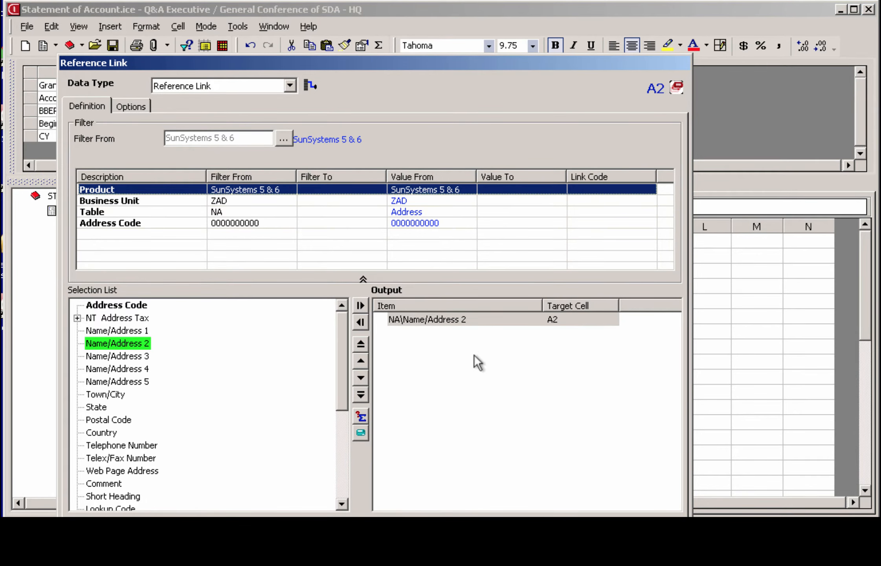
pyautogui.click(523, 527)
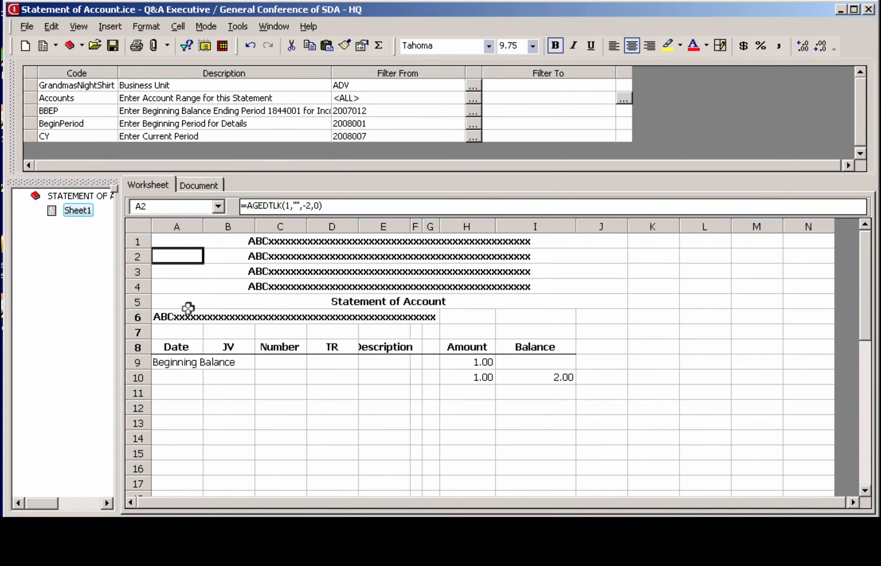
pyautogui.click(175, 317)
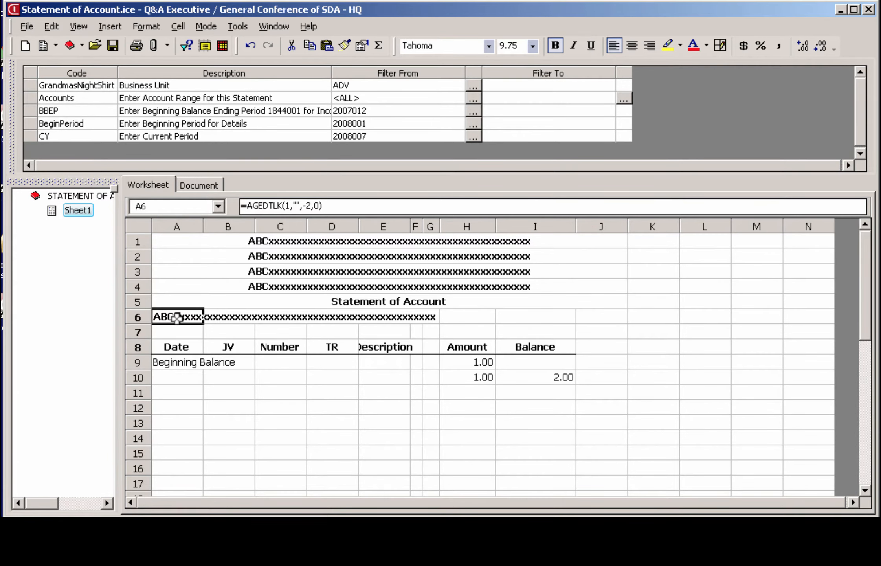
pyautogui.doubleClick(176, 318)
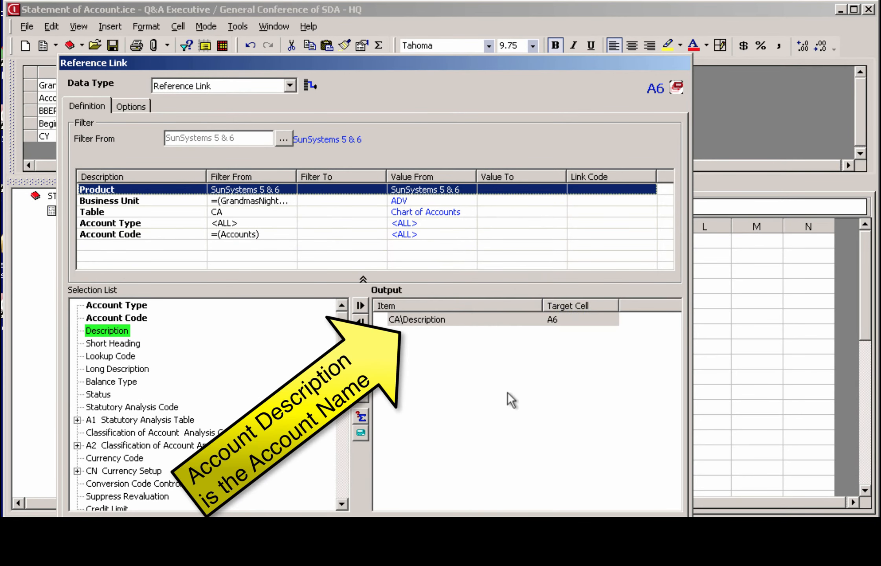
pyautogui.click(528, 516)
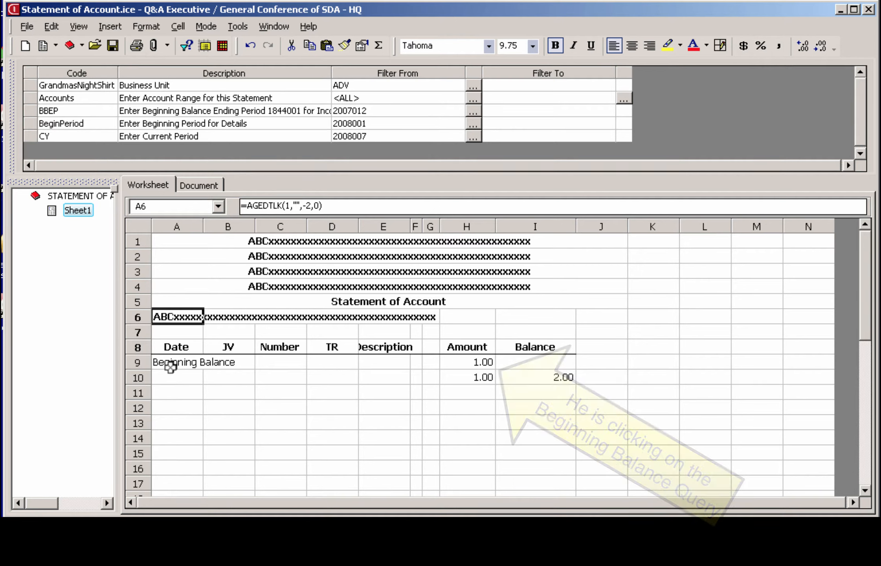
# - Examine the summary links for the beginning balance in H9 and the details in H10, plus the Balance formula in I10
pyautogui.doubleClick(484, 362)
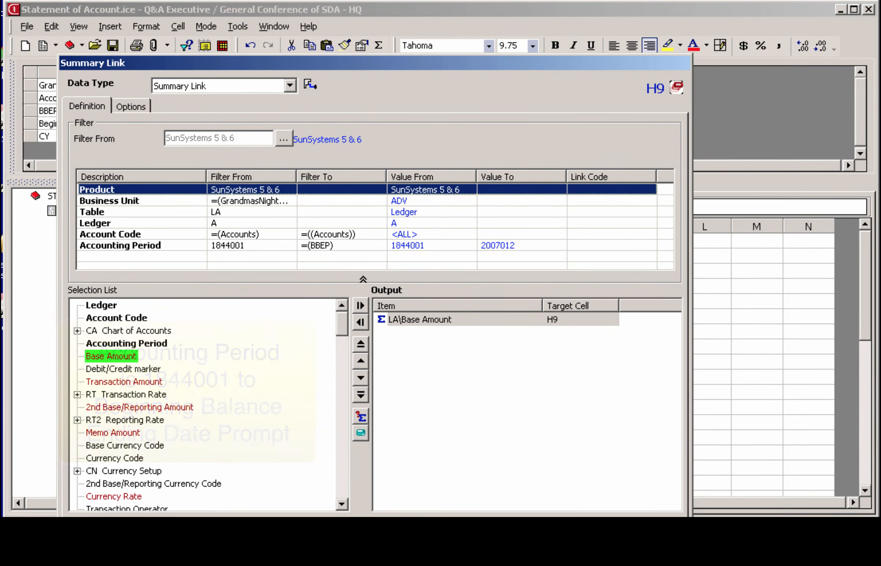
pyautogui.press('Escape')
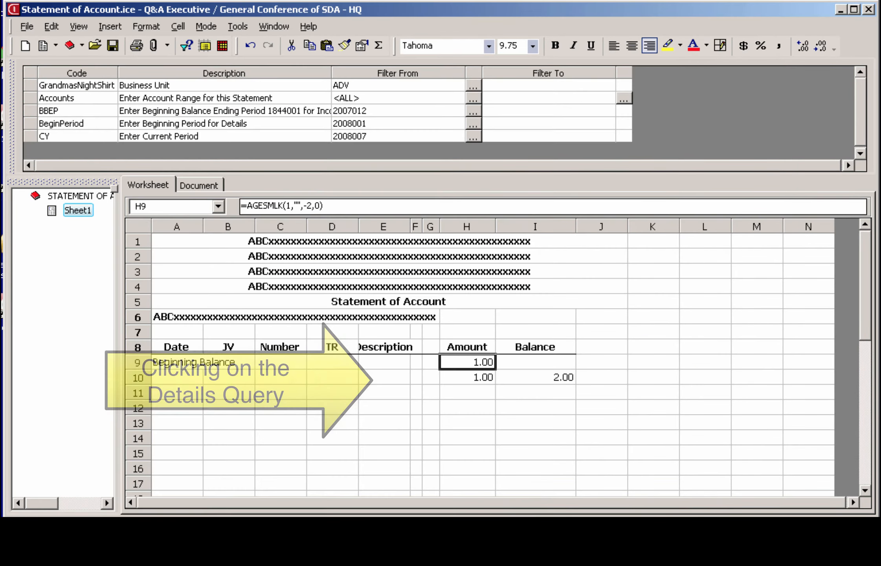
pyautogui.click(482, 378)
pyautogui.doubleClick(482, 377)
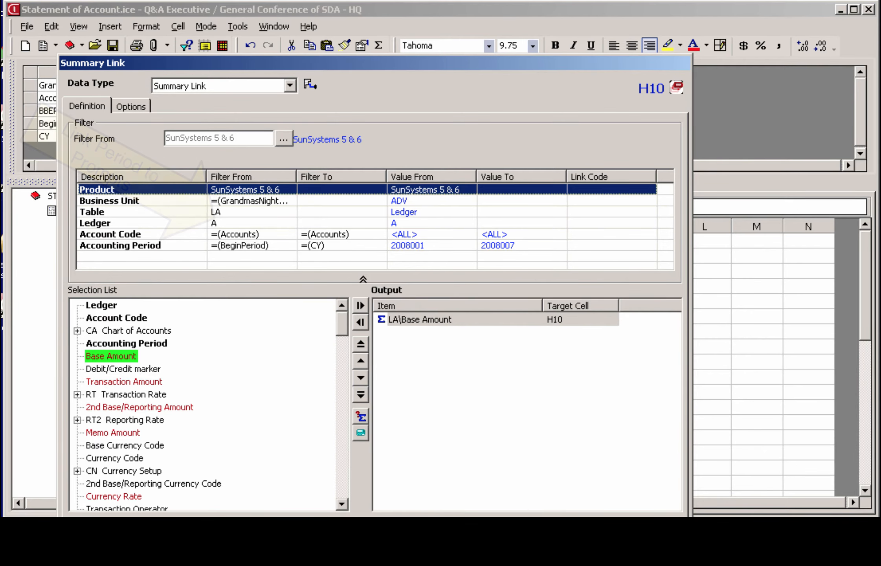
pyautogui.click(547, 529)
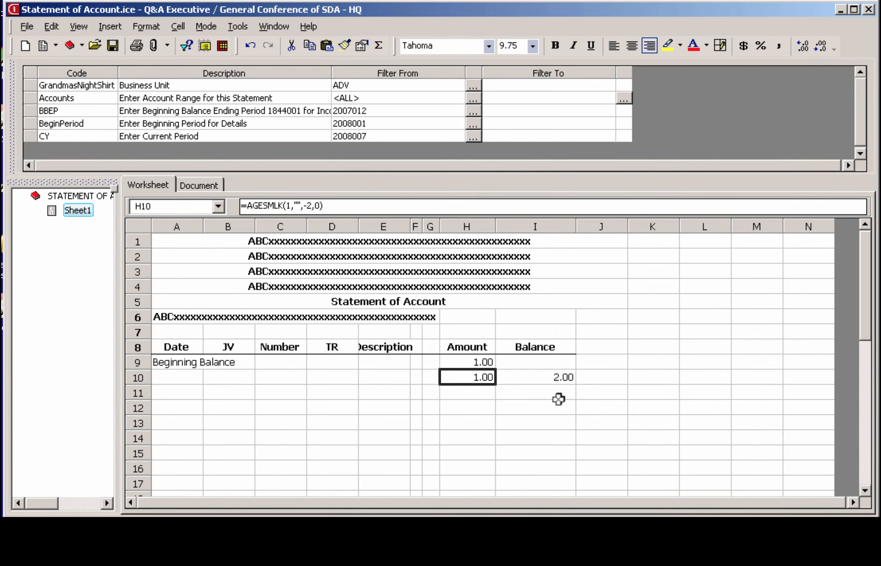
pyautogui.click(558, 379)
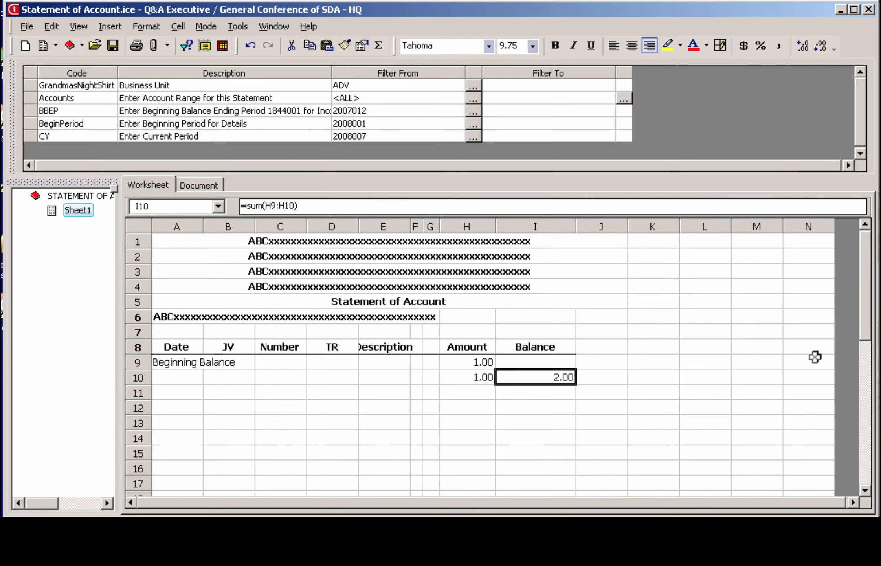
# - Set the Statement of Account workbook's query option to Normal in its properties
pyautogui.rightClick(87, 202)
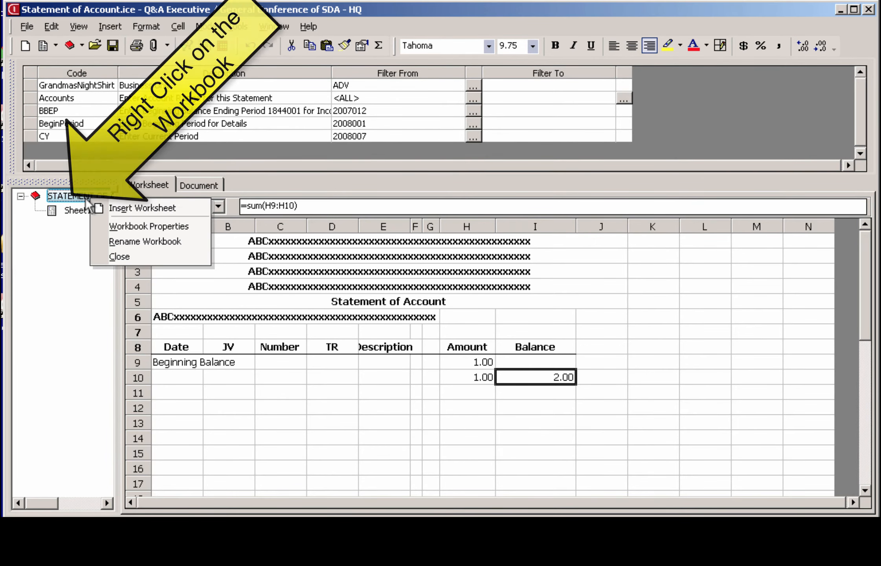
pyautogui.click(135, 224)
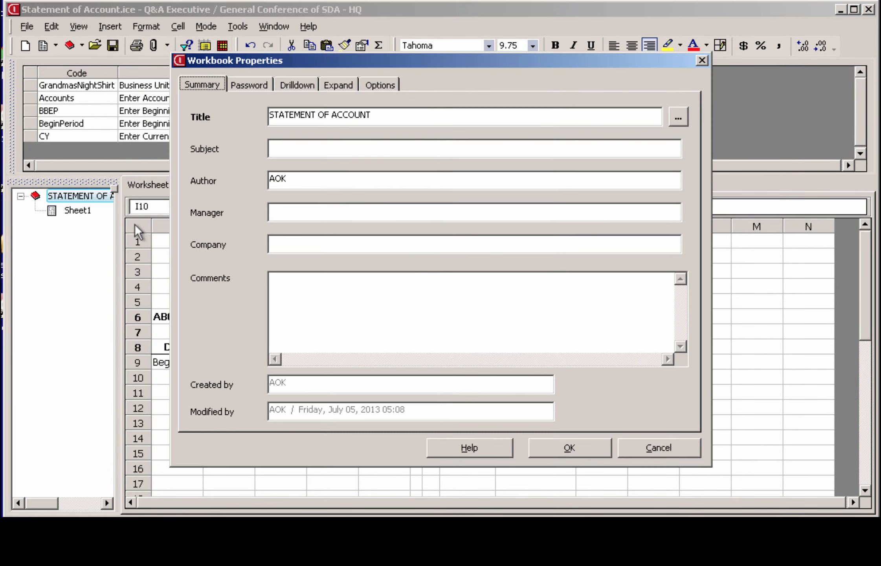
pyautogui.click(382, 85)
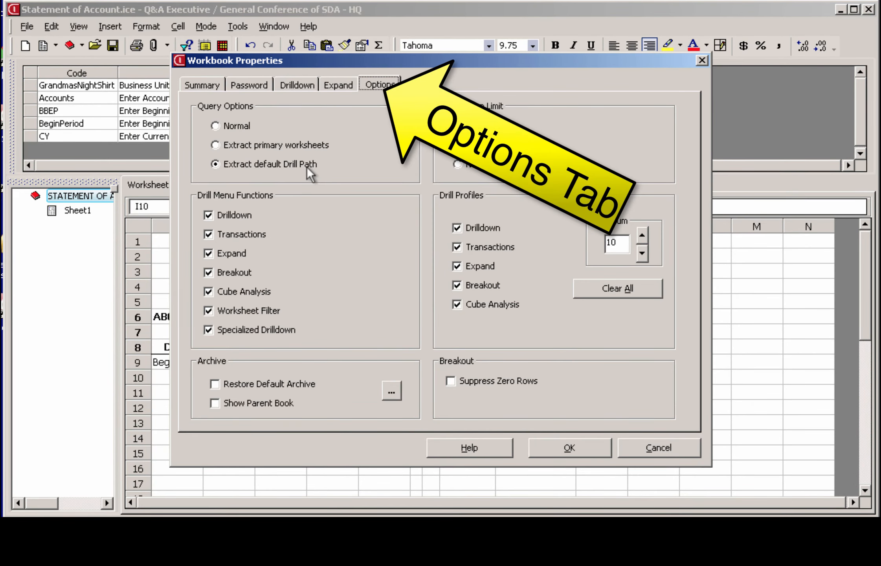
pyautogui.click(216, 126)
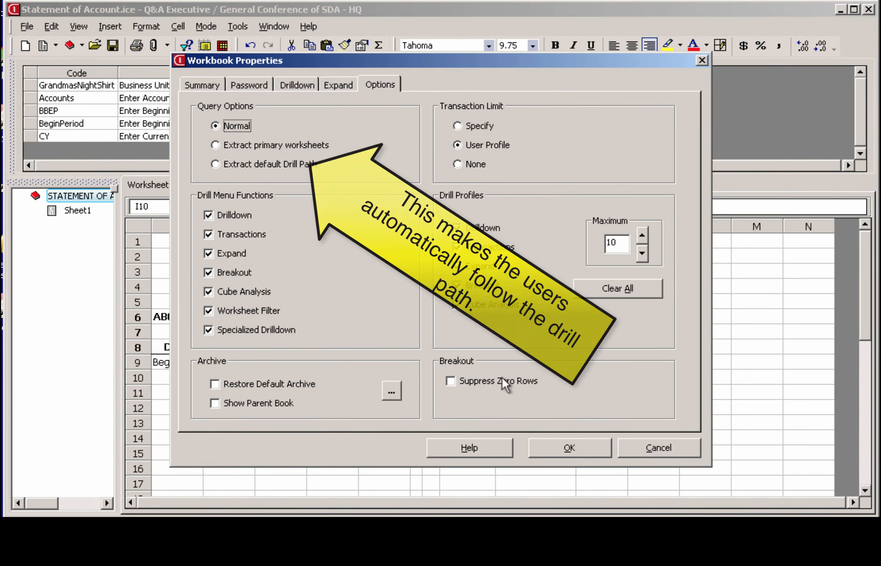
pyautogui.click(551, 443)
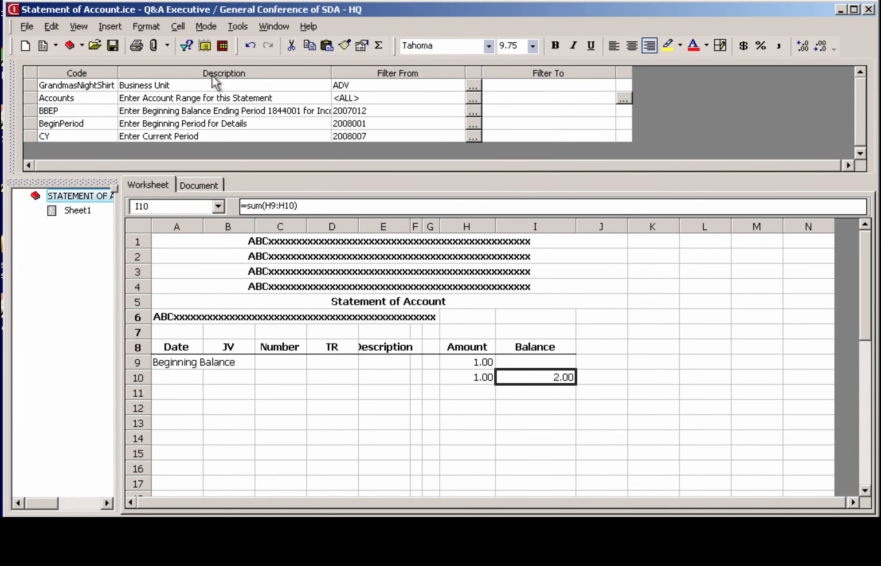
# - Return the Statement of Account to its prompts and set the Business Unit filter to ZAD
pyautogui.click(187, 44)
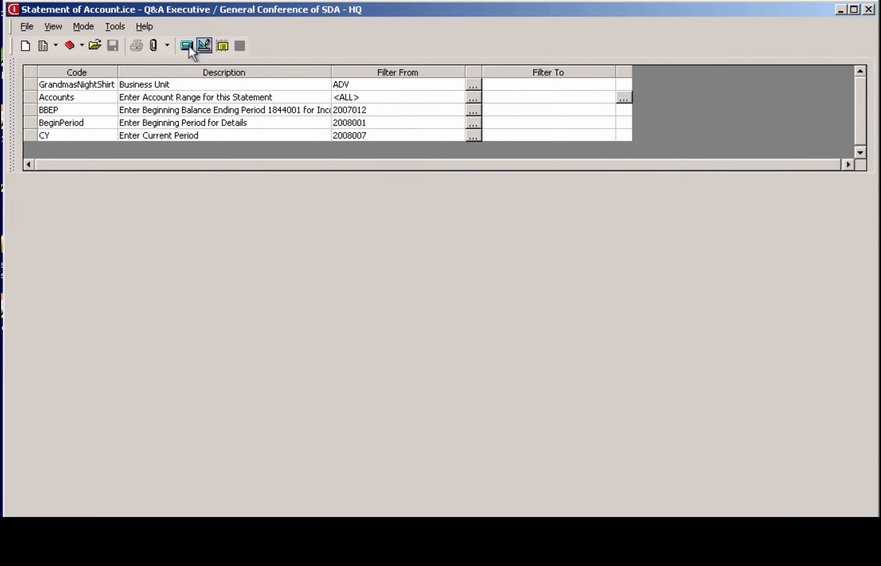
pyautogui.click(362, 84)
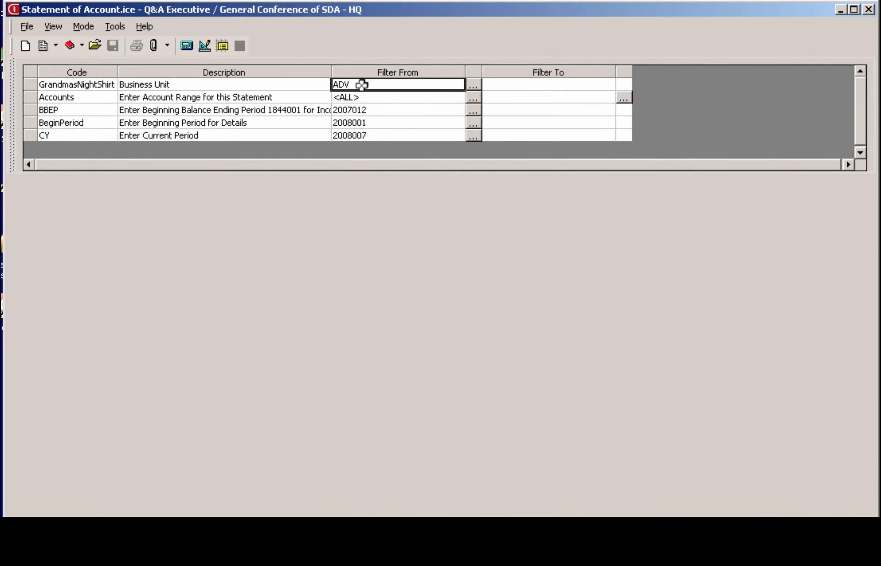
pyautogui.doubleClick(362, 85)
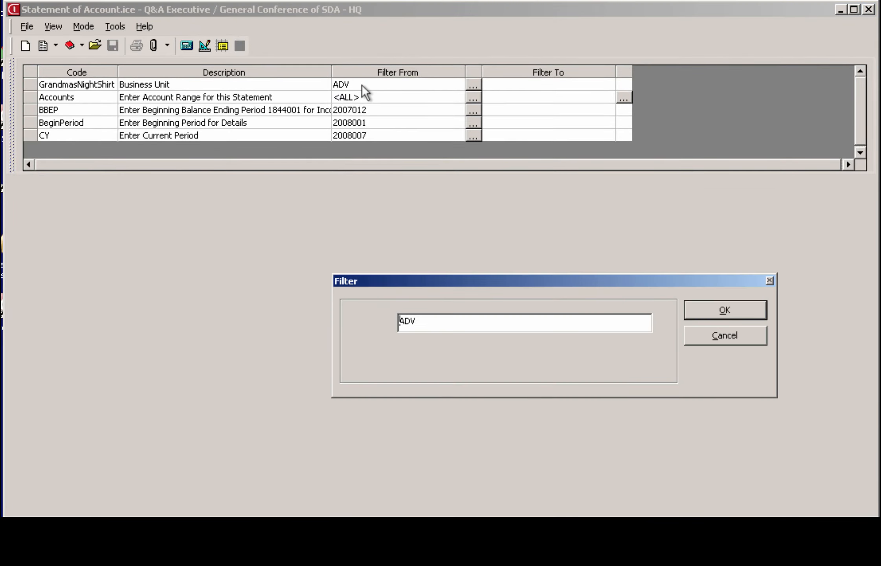
pyautogui.click(420, 320)
pyautogui.press('BackSpace')
pyautogui.press('BackSpace')
pyautogui.press('BackSpace')
pyautogui.write('ZAD')
pyautogui.click(752, 308)
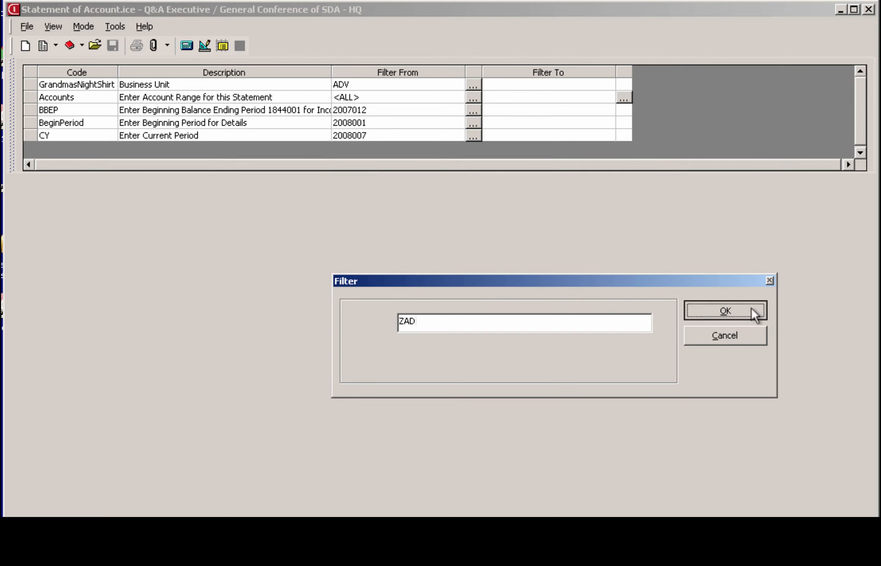
# - Set the Accounts range from 102140 to 102140, Citibank New York (Manhattan), and run the statement
pyautogui.click(440, 97)
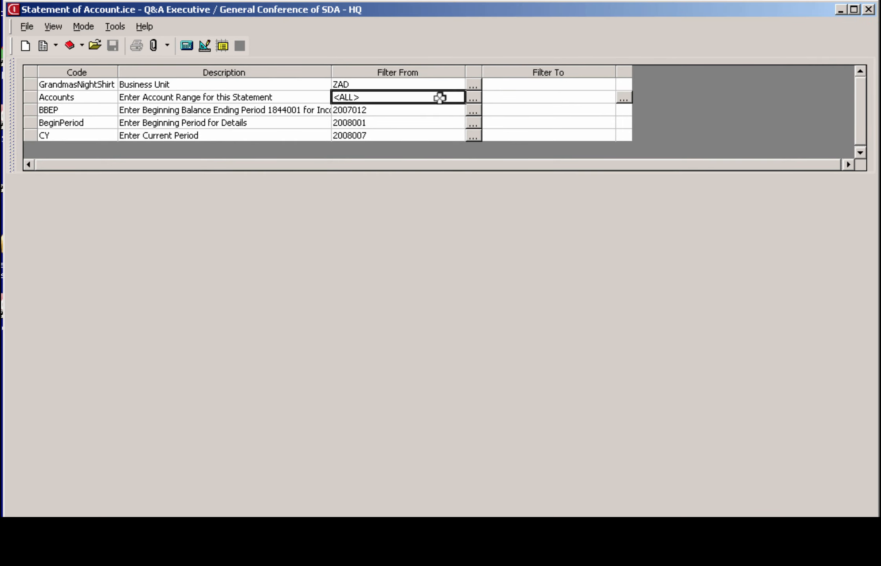
pyautogui.doubleClick(440, 97)
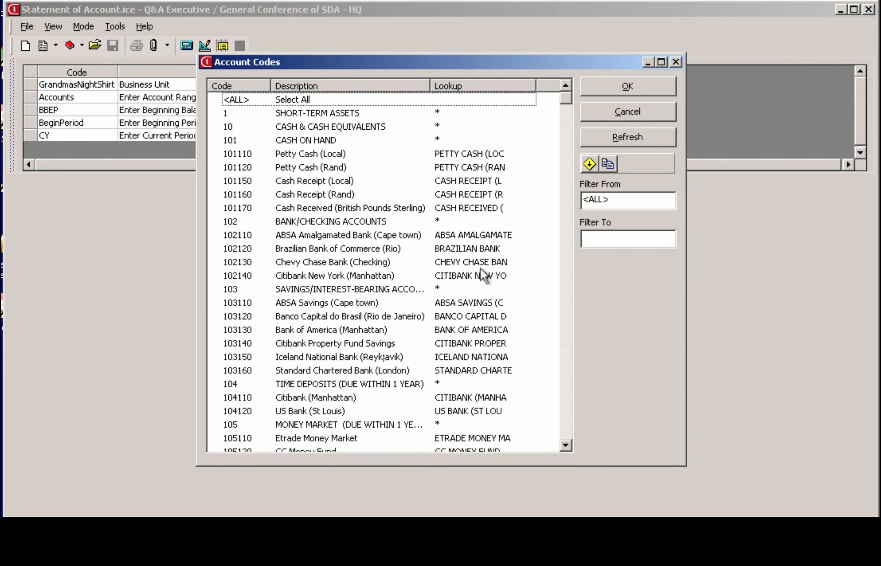
pyautogui.doubleClick(317, 275)
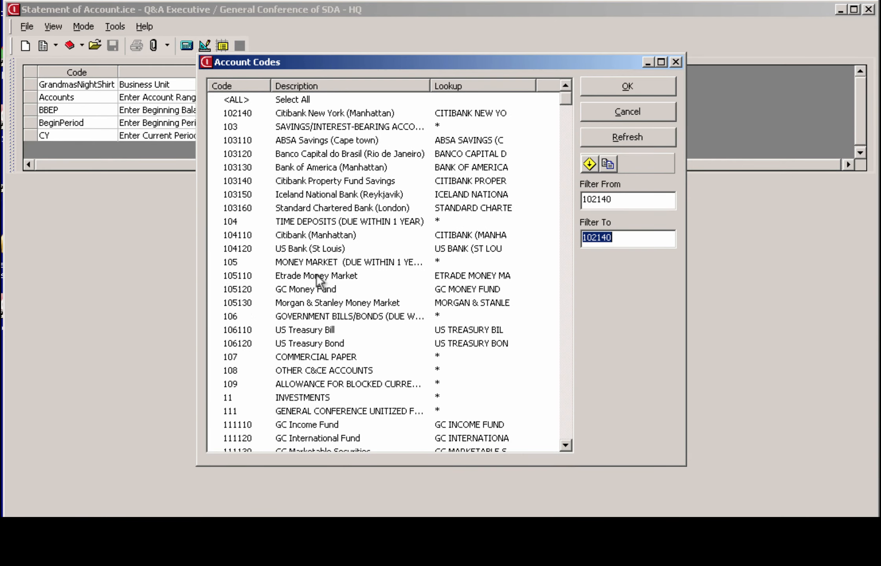
pyautogui.click(628, 86)
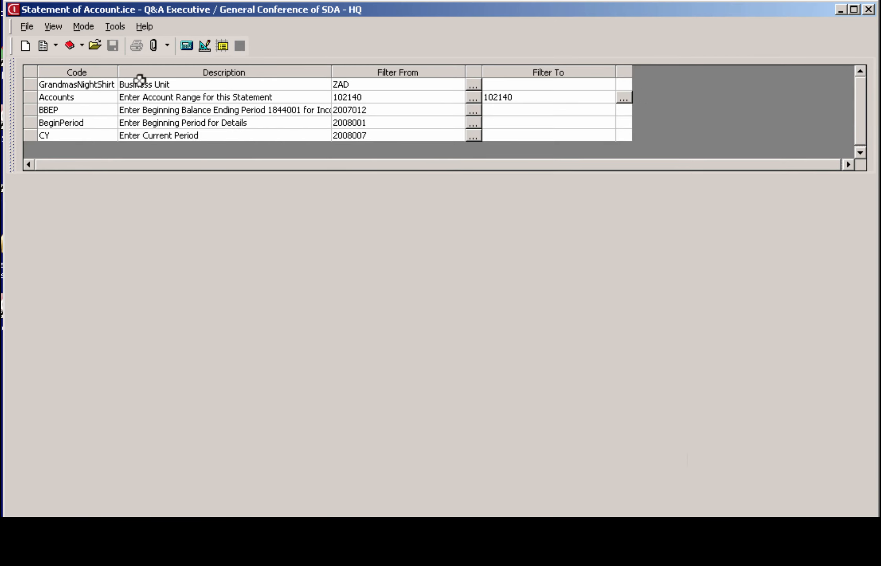
pyautogui.click(189, 45)
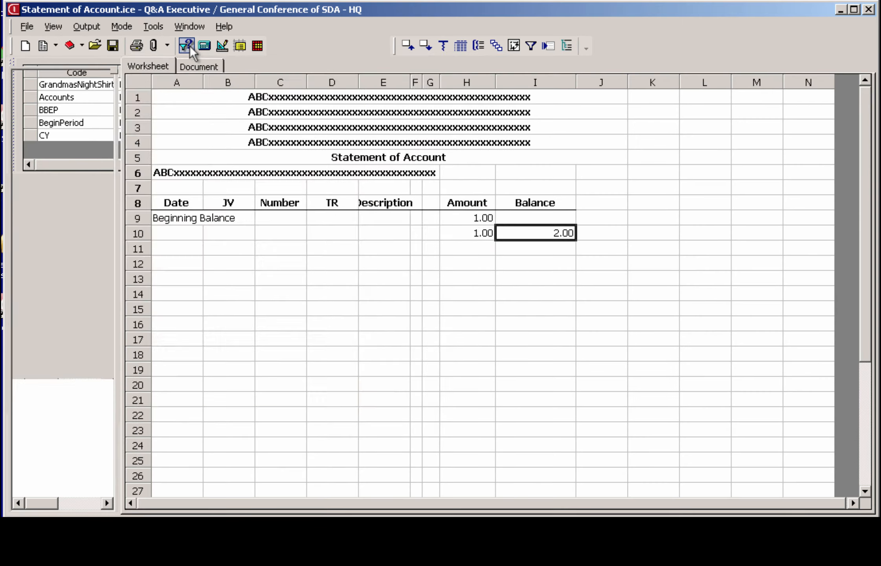
pyautogui.click(420, 84)
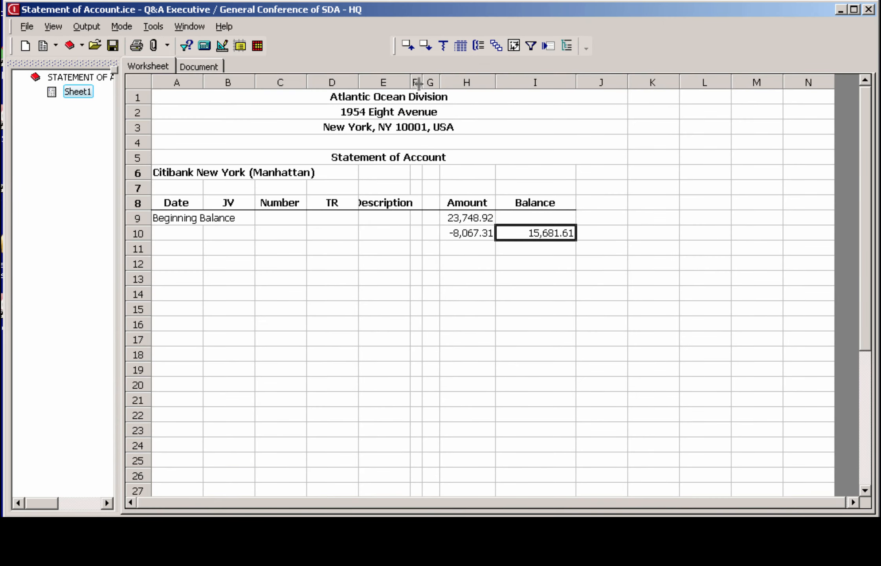
# - Expand the details amount in H10 with a newly specified output of Transaction Date, Journal No., Journal Line, Transaction Reference and Description, and review the rows
pyautogui.click(466, 236)
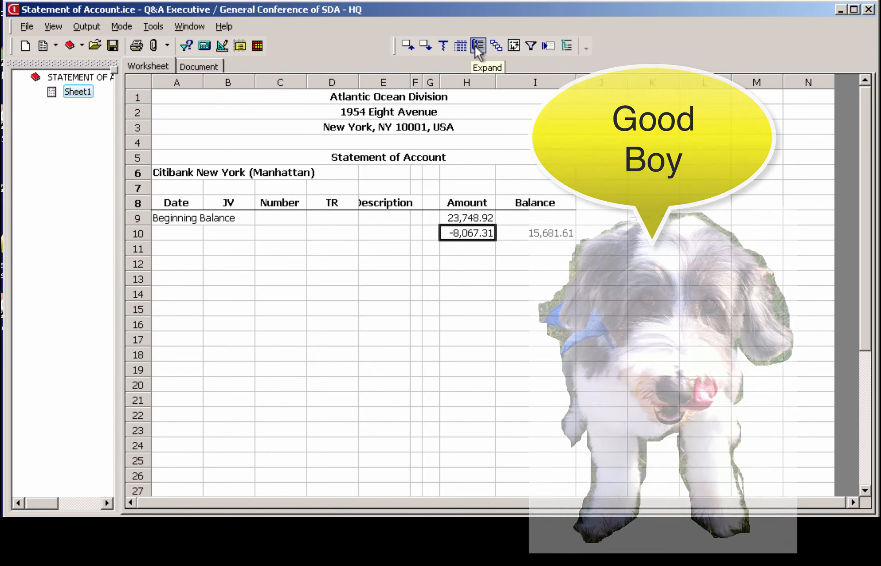
pyautogui.click(476, 46)
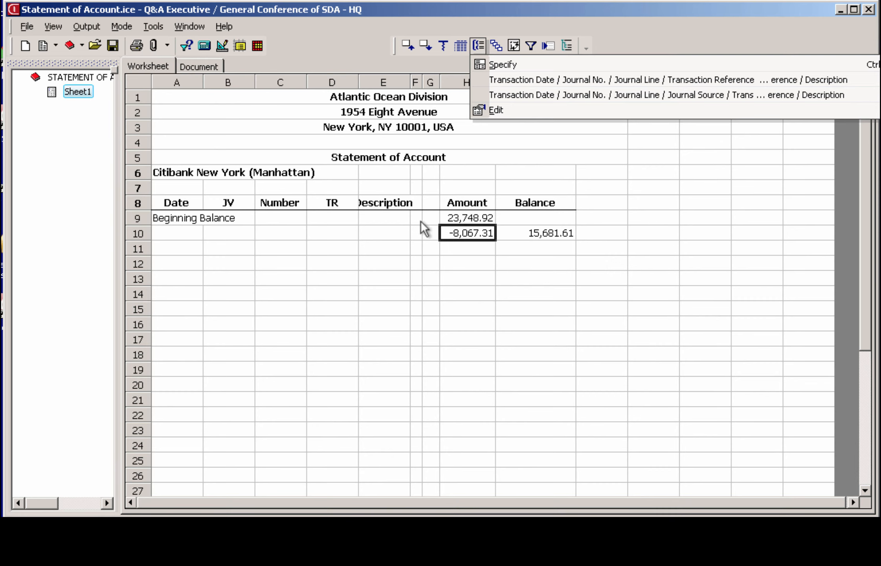
pyautogui.click(470, 244)
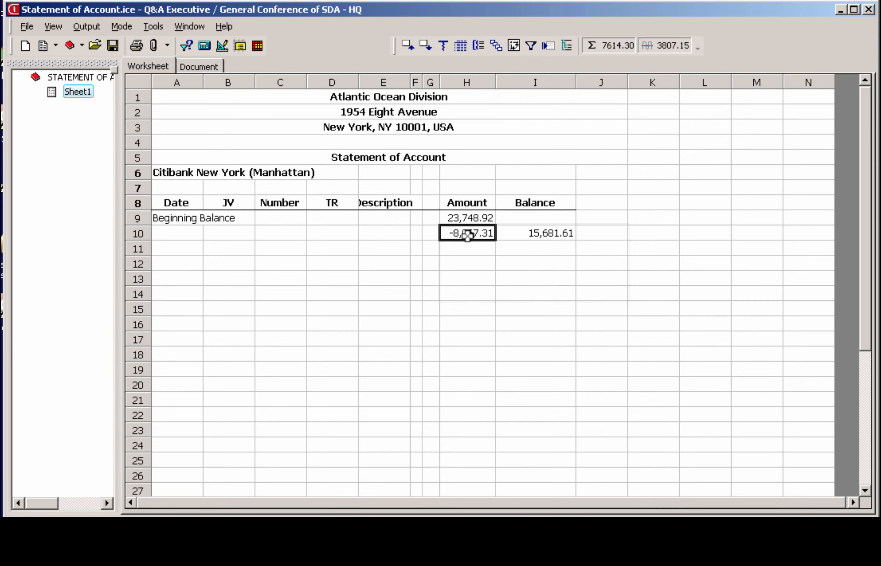
pyautogui.click(478, 45)
pyautogui.click(495, 61)
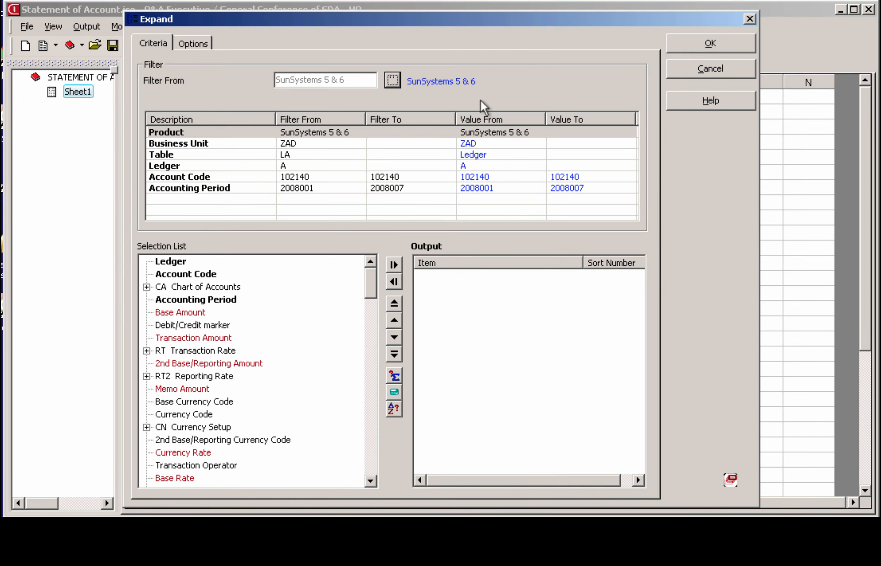
pyautogui.scroll(-1, 374, 284)
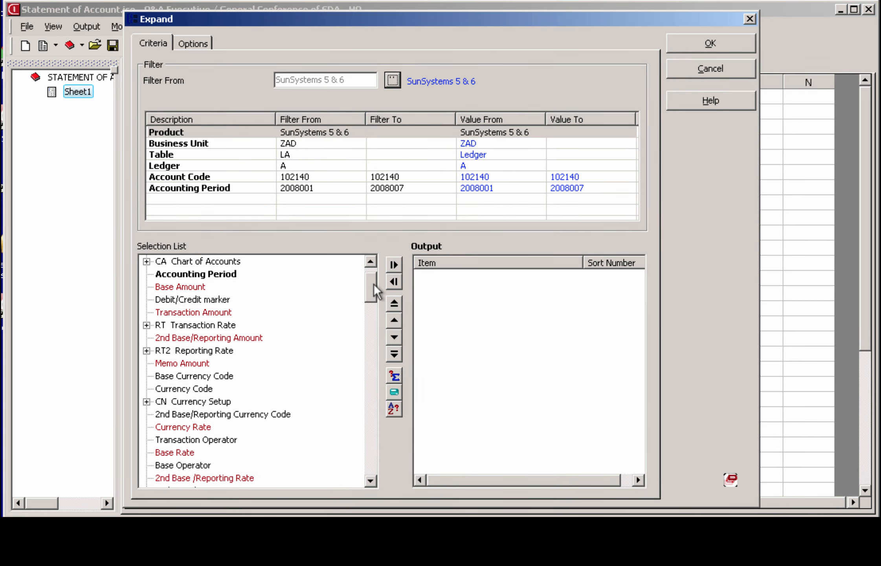
pyautogui.moveTo(374, 284); pyautogui.dragTo(363, 312)
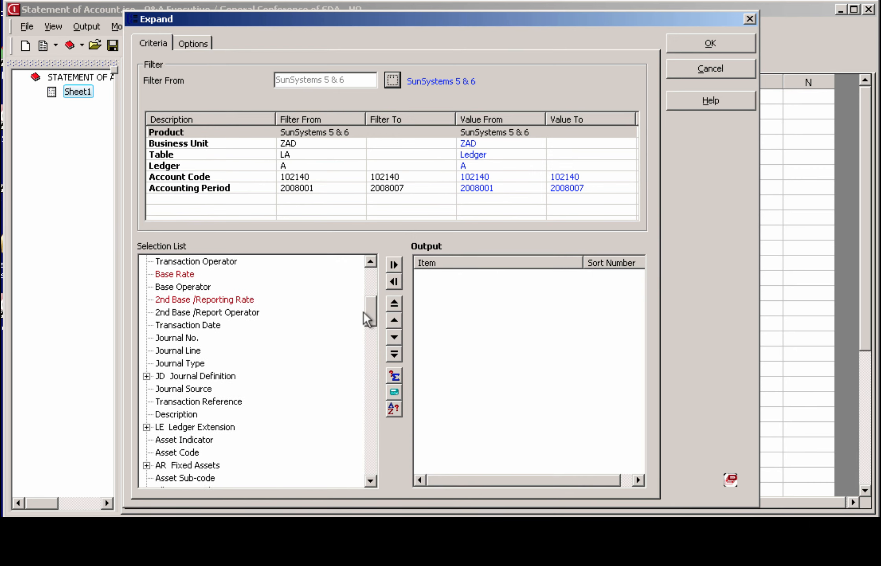
pyautogui.doubleClick(206, 326)
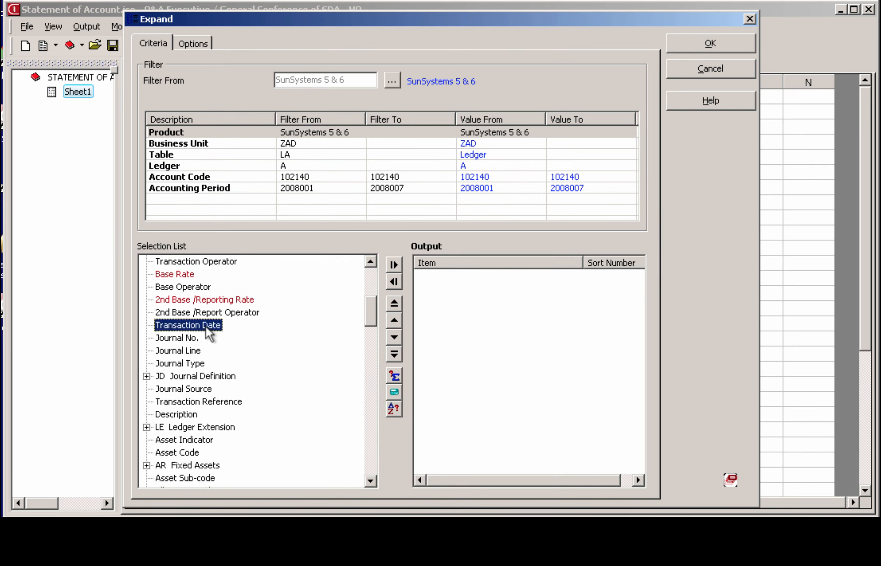
pyautogui.doubleClick(183, 337)
pyautogui.doubleClick(184, 349)
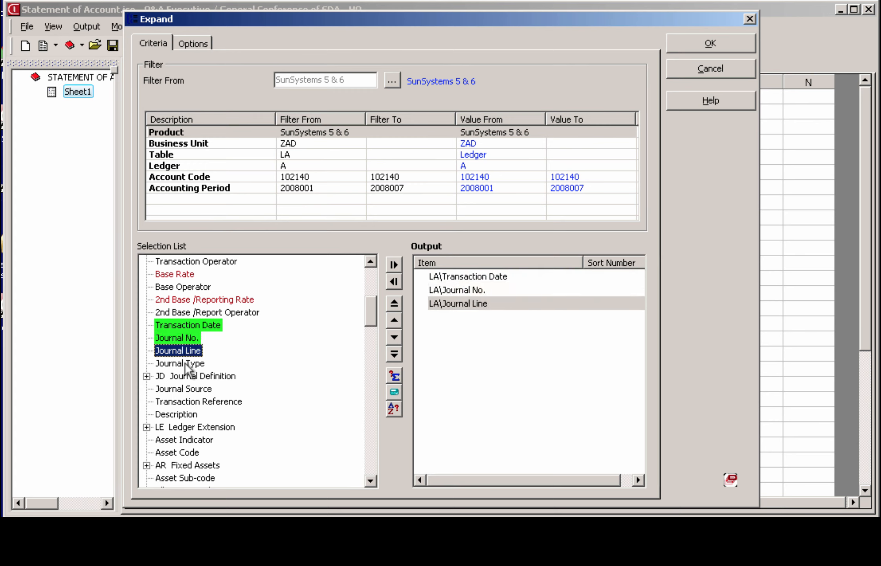
pyautogui.doubleClick(182, 400)
pyautogui.doubleClick(181, 412)
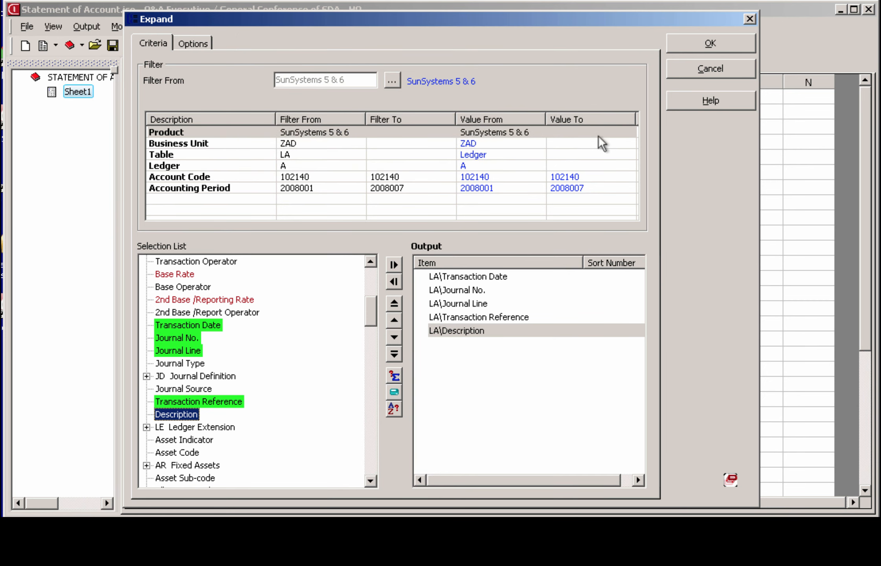
pyautogui.click(700, 40)
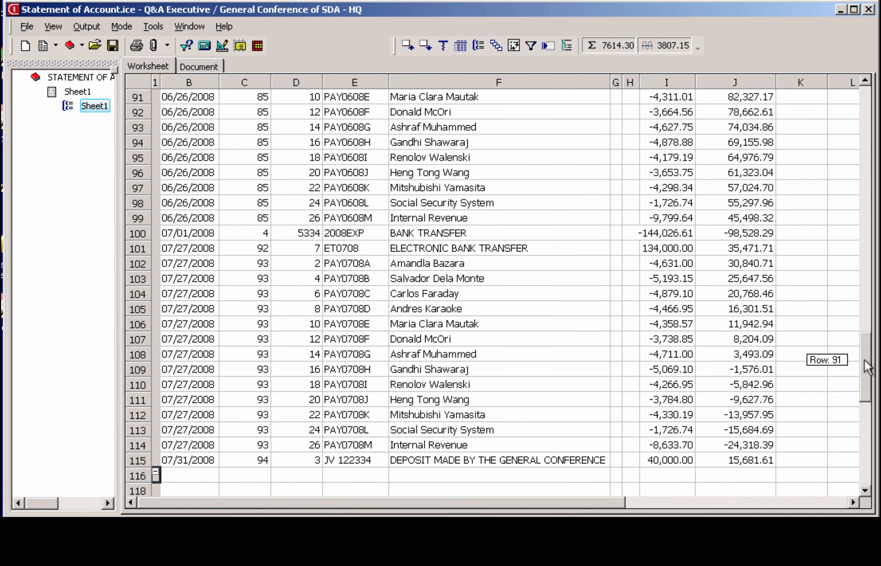
pyautogui.moveTo(865, 360); pyautogui.dragTo(866, 95)
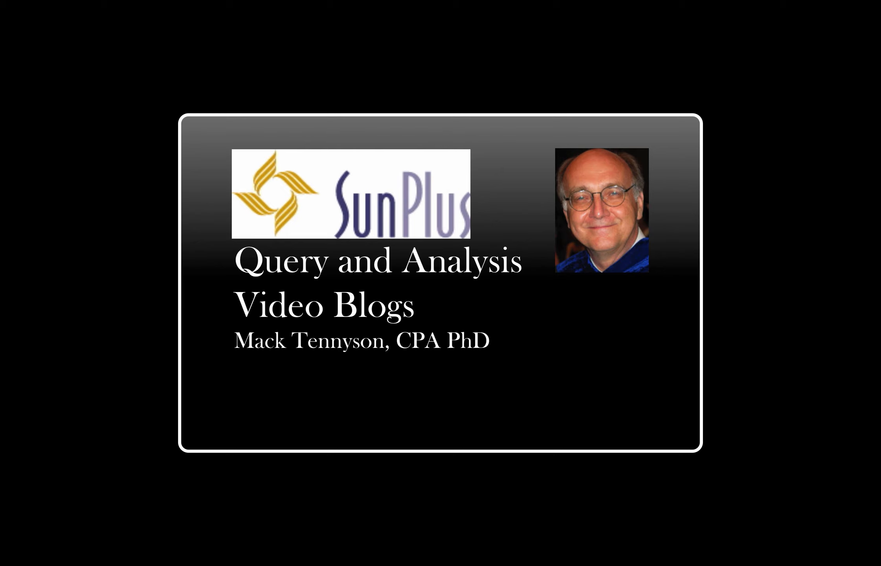
pyautogui.moveTo(361, 367)
pyautogui.mouseDown()
pyautogui.moveTo(375, 349)
pyautogui.moveTo(391, 352)
pyautogui.mouseUp()
pyautogui.moveTo(397, 343)
pyautogui.mouseDown()
pyautogui.moveTo(410, 349)
pyautogui.moveTo(393, 394)
pyautogui.mouseUp()
pyautogui.moveTo(414, 376); pyautogui.dragTo(437, 373)
pyautogui.moveTo(446, 350)
pyautogui.mouseDown()
pyautogui.moveTo(460, 369)
pyautogui.moveTo(468, 361)
pyautogui.mouseUp()
pyautogui.moveTo(460, 340); pyautogui.dragTo(497, 346)
pyautogui.moveTo(417, 411)
pyautogui.mouseDown()
pyautogui.moveTo(426, 436)
pyautogui.moveTo(421, 412)
pyautogui.mouseUp()
pyautogui.moveTo(432, 403)
pyautogui.mouseDown()
pyautogui.moveTo(466, 409)
pyautogui.moveTo(514, 373)
pyautogui.mouseUp()
pyautogui.moveTo(523, 377); pyautogui.dragTo(548, 358)
pyautogui.moveTo(543, 337); pyautogui.dragTo(551, 366)
pyautogui.moveTo(558, 352); pyautogui.dragTo(582, 355)
pyautogui.moveTo(485, 421); pyautogui.dragTo(496, 437)
pyautogui.moveTo(480, 418)
pyautogui.mouseDown()
pyautogui.moveTo(496, 437)
pyautogui.moveTo(529, 411)
pyautogui.moveTo(543, 438)
pyautogui.mouseUp()
pyautogui.press('Right')
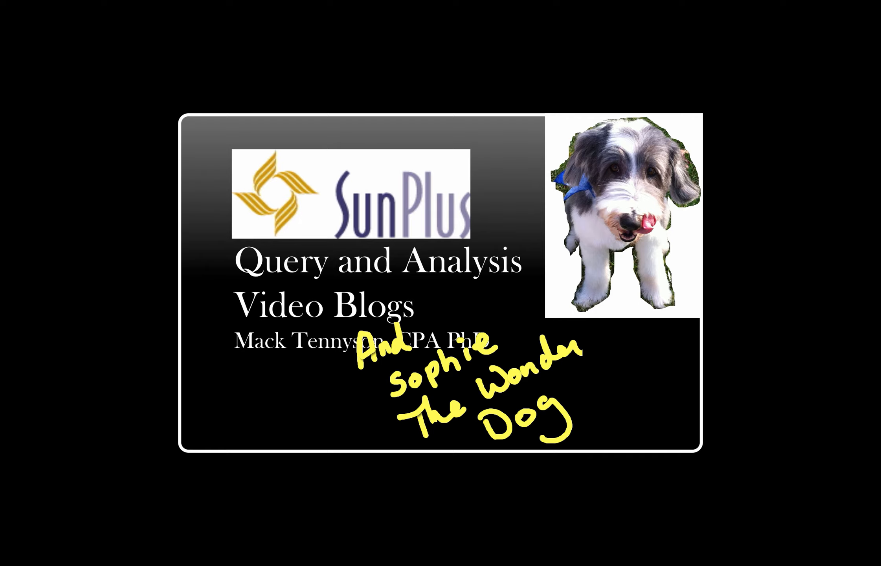